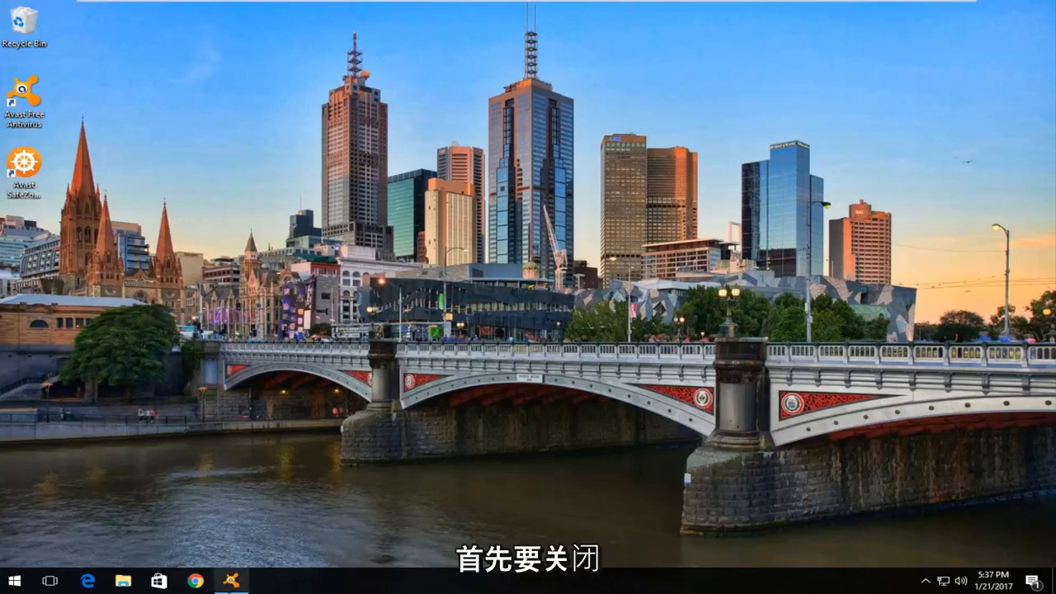
- Close the Avast Free Antivirus window and open Programs and Features by searching for "programs and"
{"action": "left_click", "coordinate": [225, 580]}
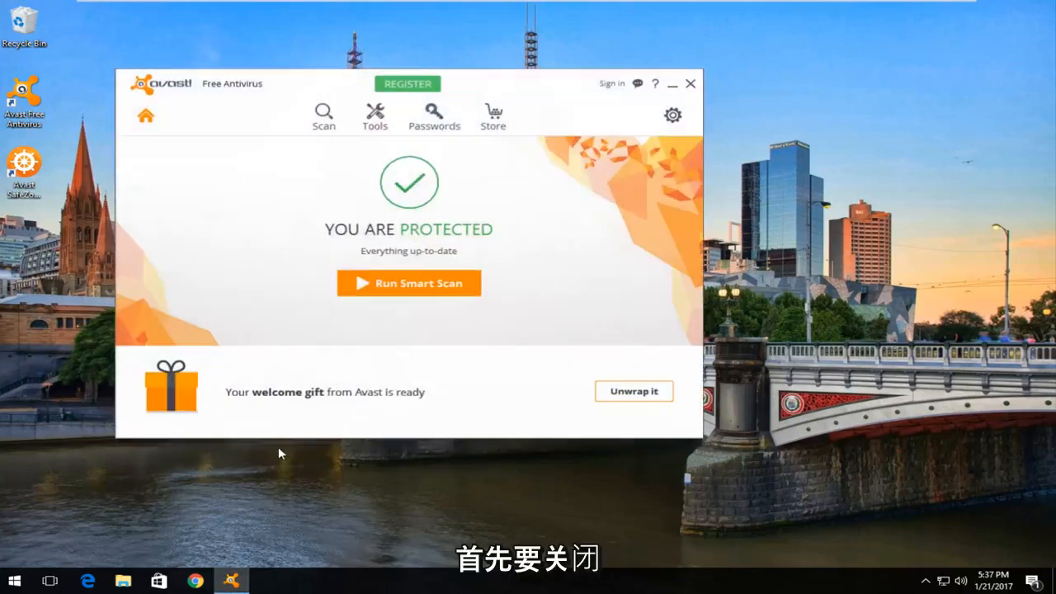
{"action": "left_click", "coordinate": [690, 84]}
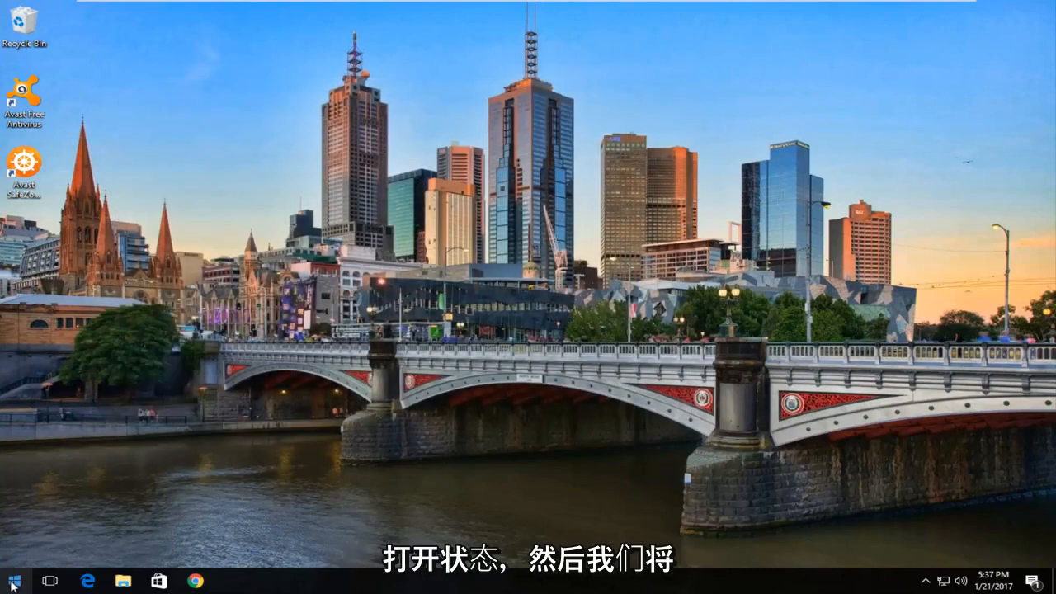
{"action": "left_click", "coordinate": [13, 582]}
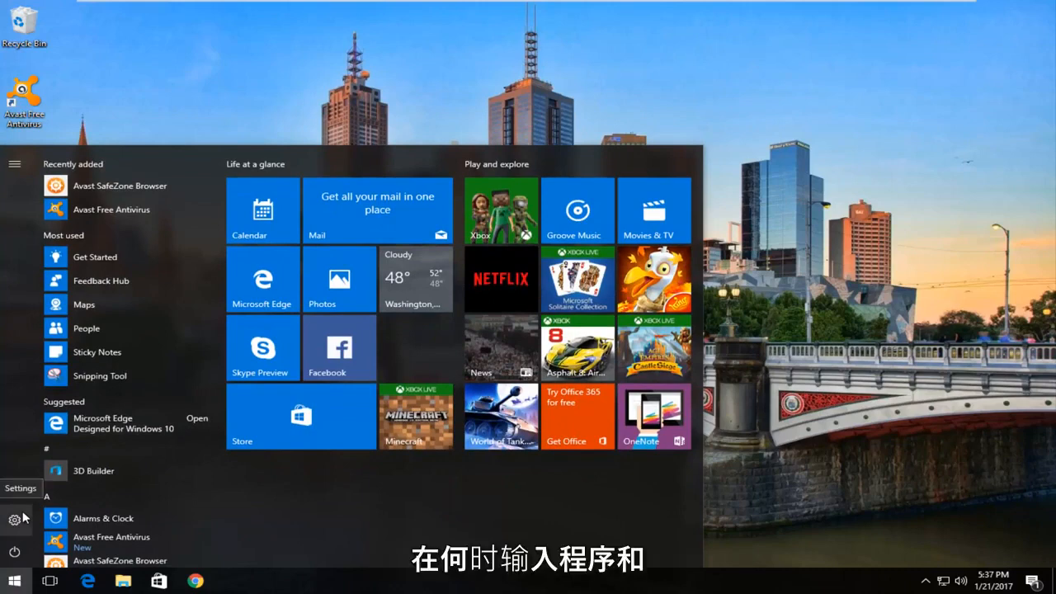
{"action": "left_click", "coordinate": [23, 515]}
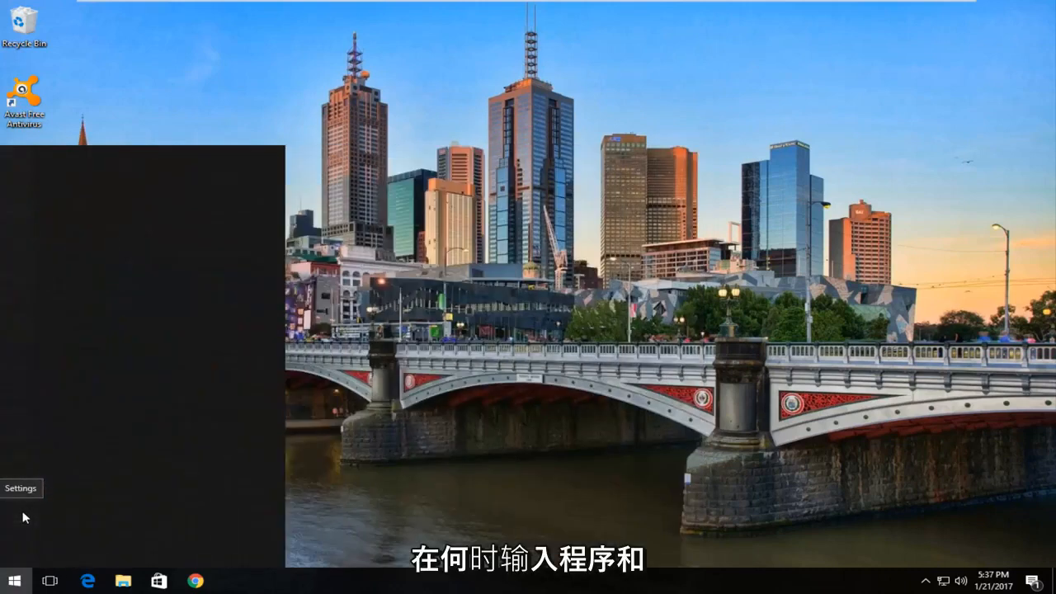
{"action": "type", "text": "["}
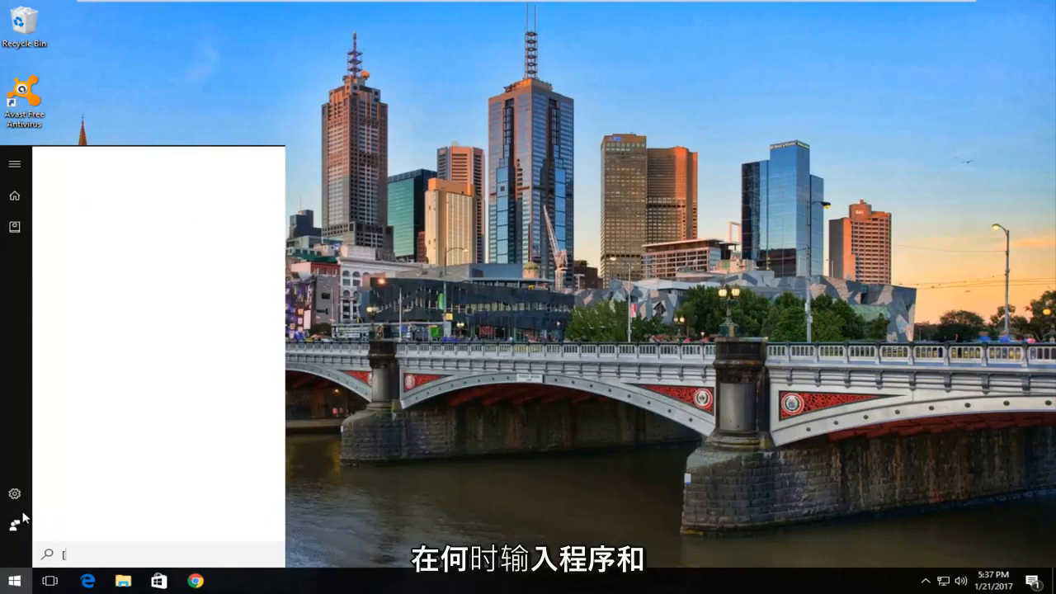
{"action": "key", "text": "BackSpace"}
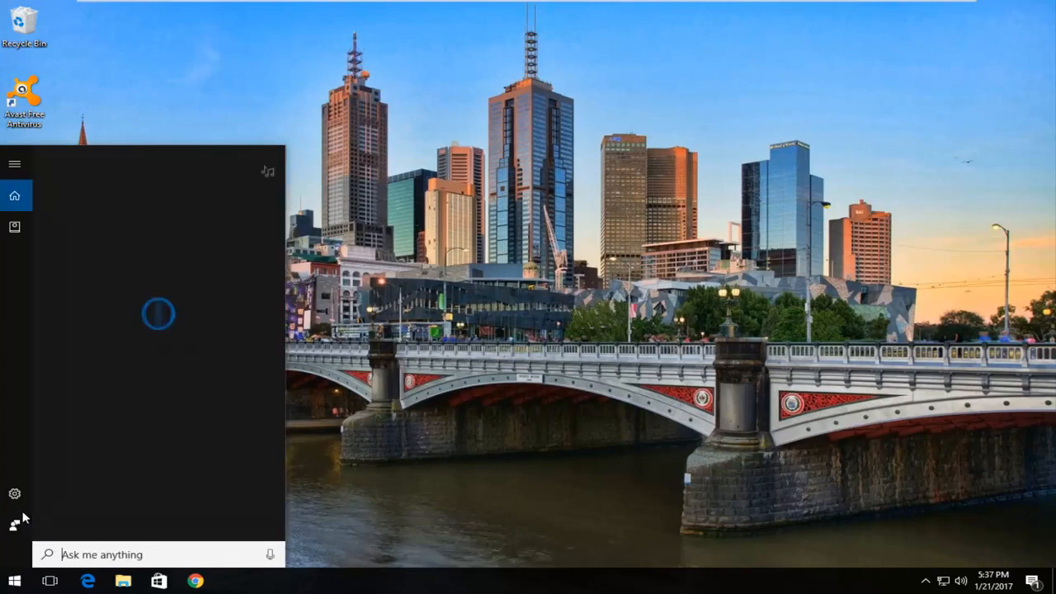
{"action": "type", "text": "p"}
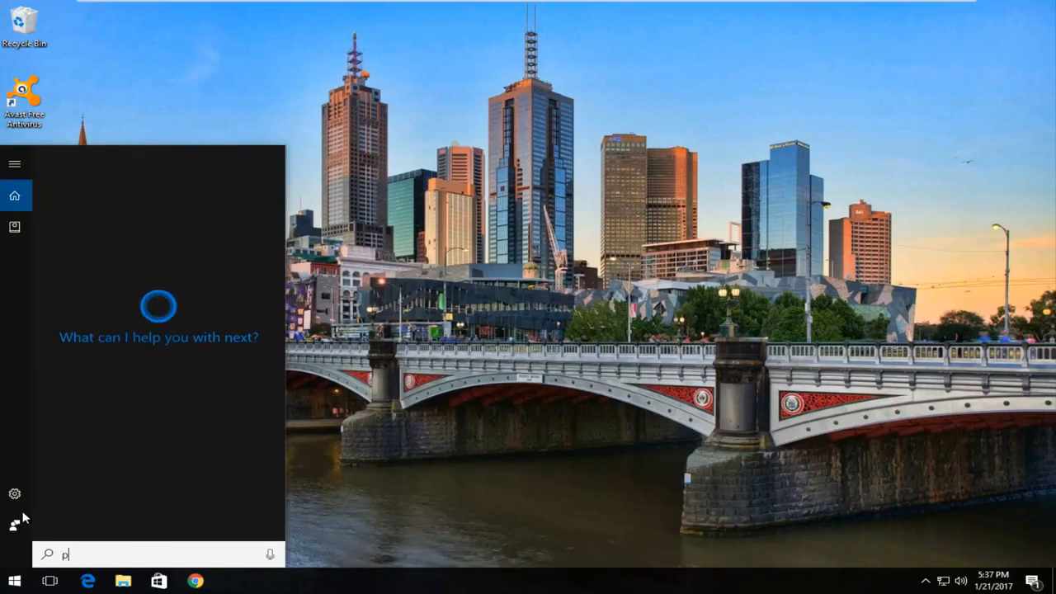
{"action": "type", "text": "rograms and"}
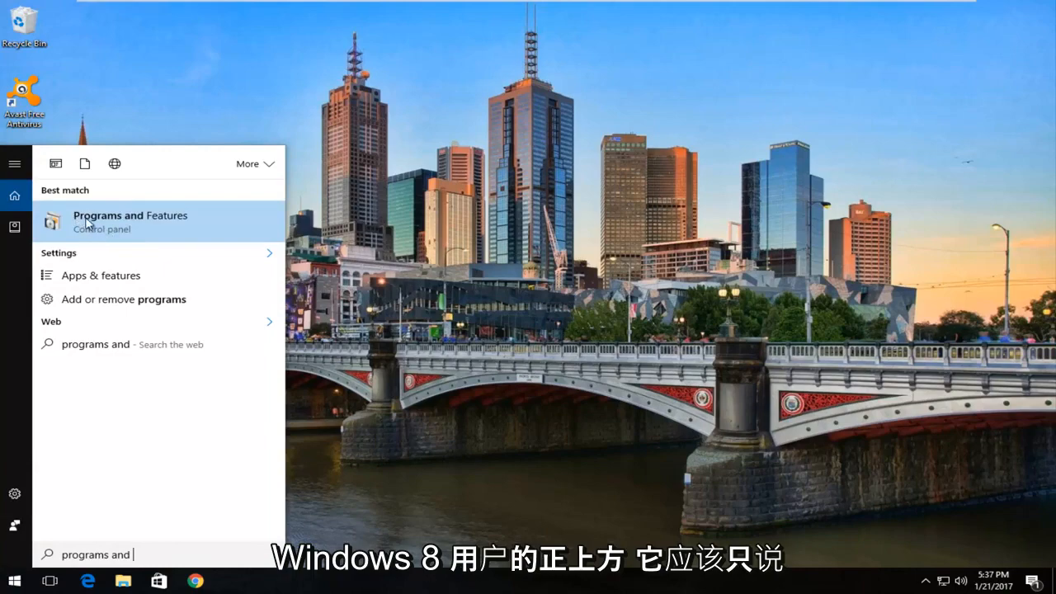
{"action": "left_click", "coordinate": [122, 225]}
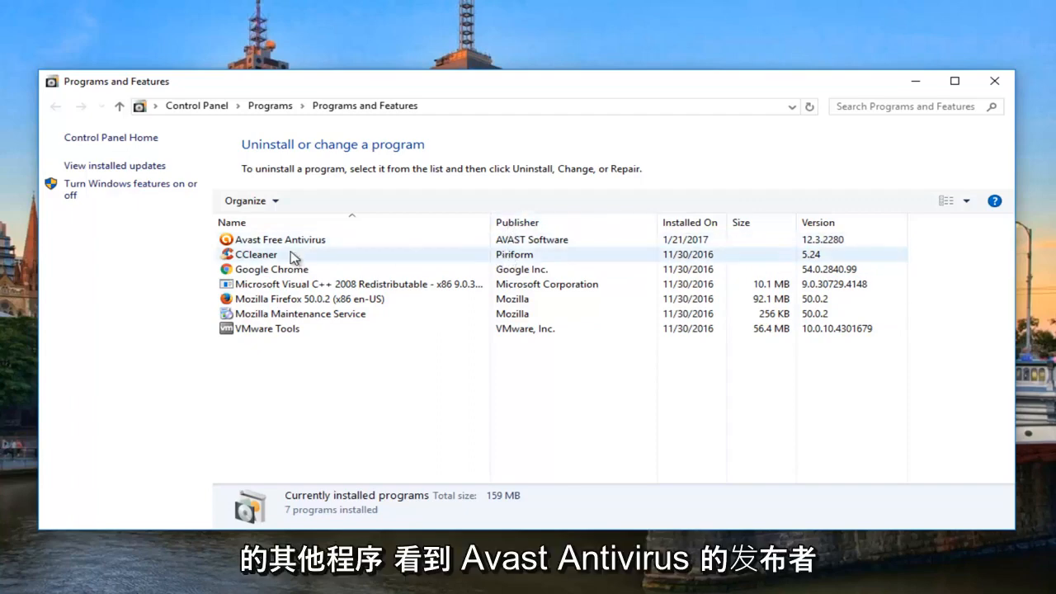
- Uninstall Avast Free Antivirus from the installed programs list and confirm its removal
{"action": "left_click", "coordinate": [236, 240]}
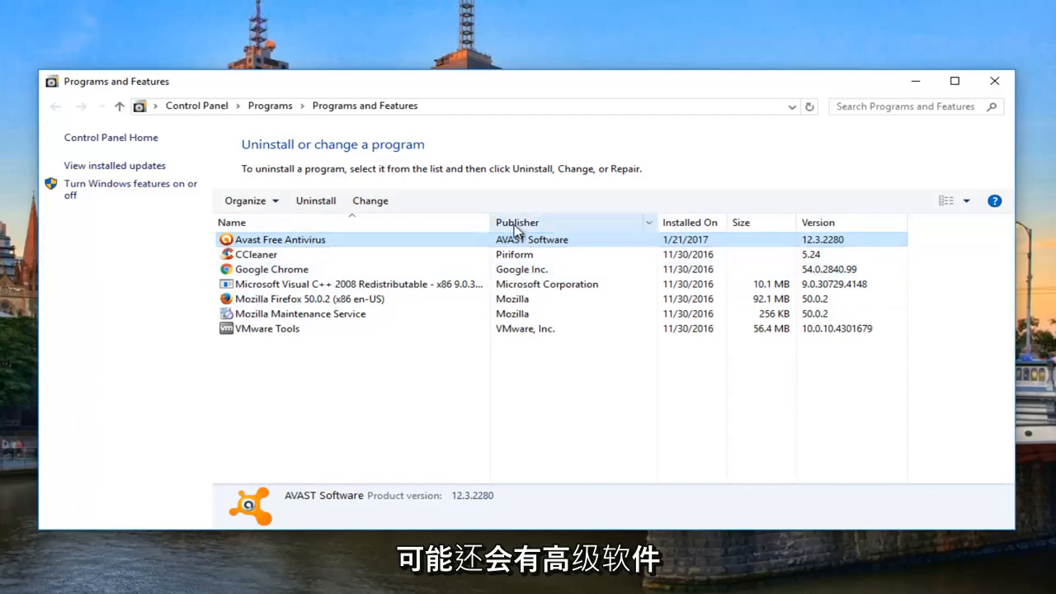
{"action": "left_click", "coordinate": [332, 254]}
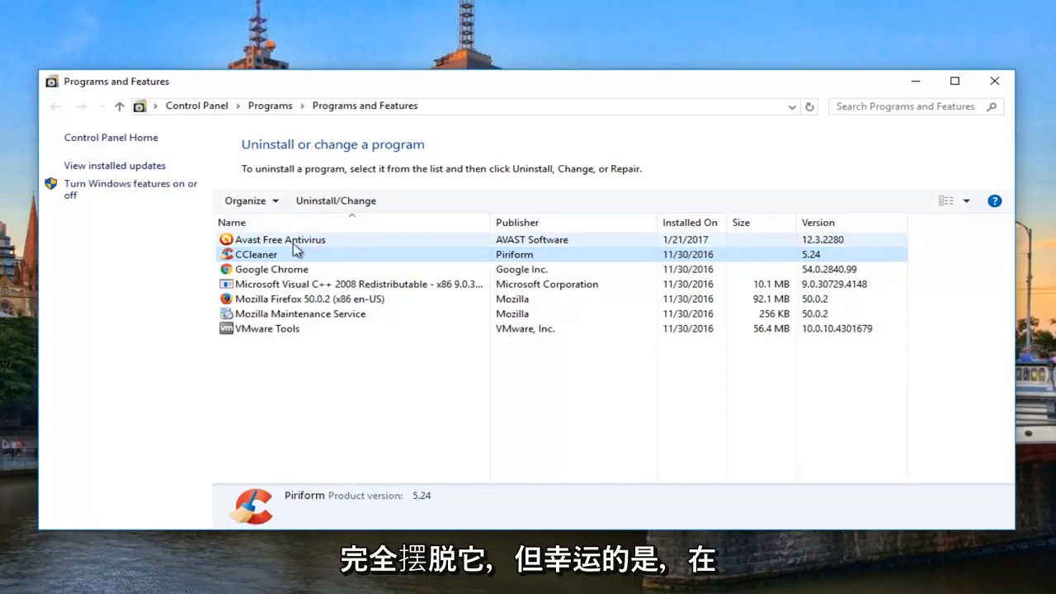
{"action": "left_click", "coordinate": [295, 244]}
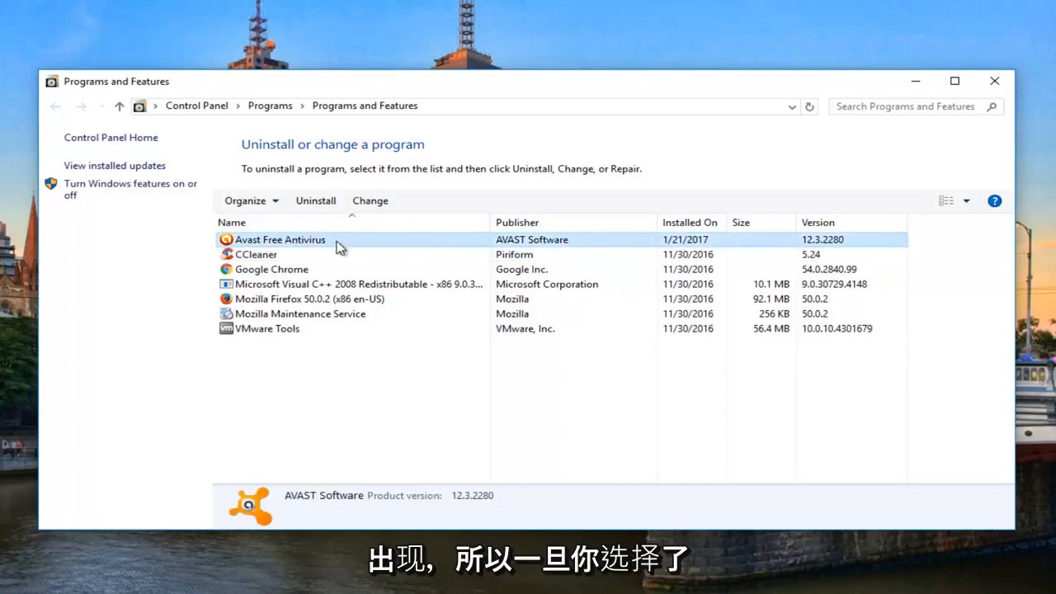
{"action": "left_click", "coordinate": [310, 206]}
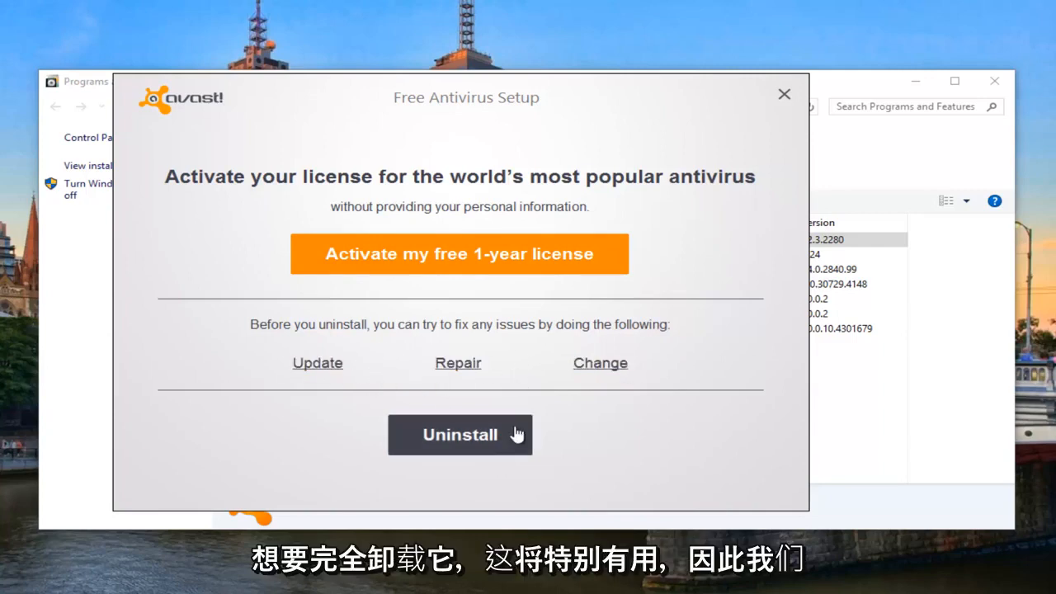
{"action": "left_click", "coordinate": [466, 447]}
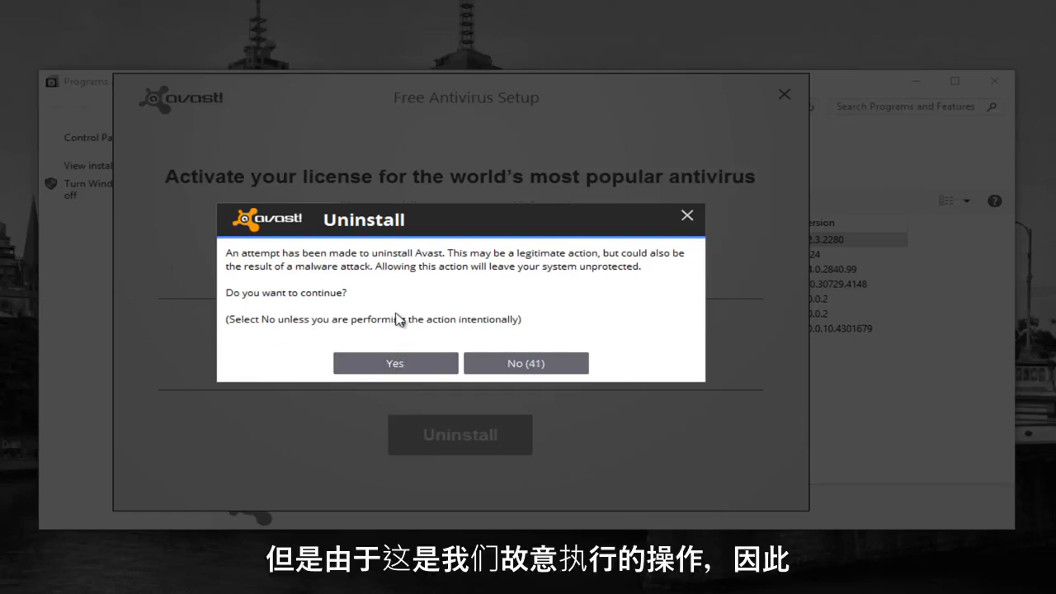
{"action": "left_click", "coordinate": [389, 368]}
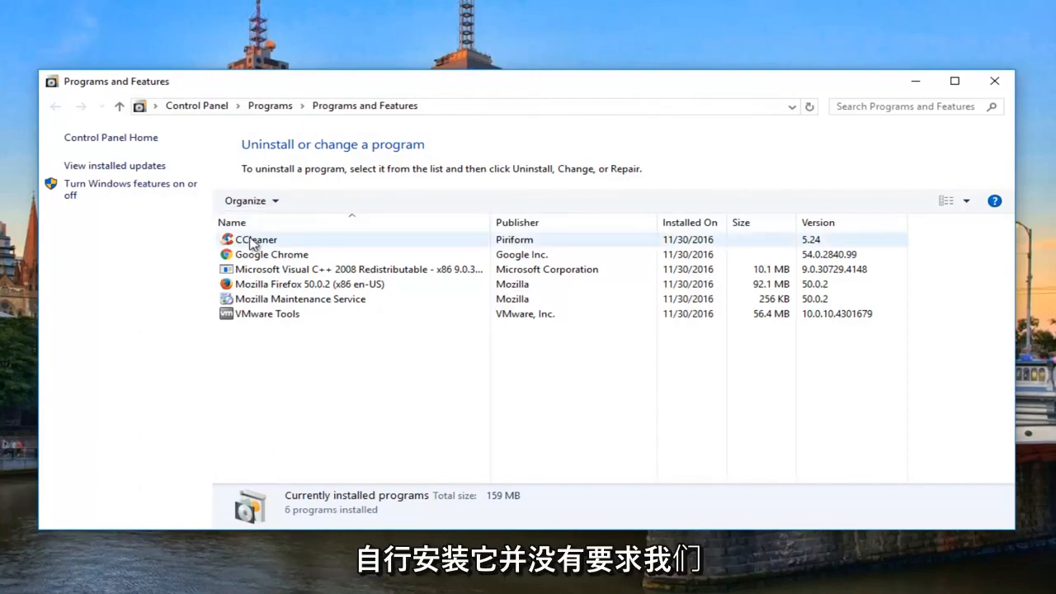
- Close Programs and Features and check the hidden notification area icons on the desktop
{"action": "left_click", "coordinate": [989, 84]}
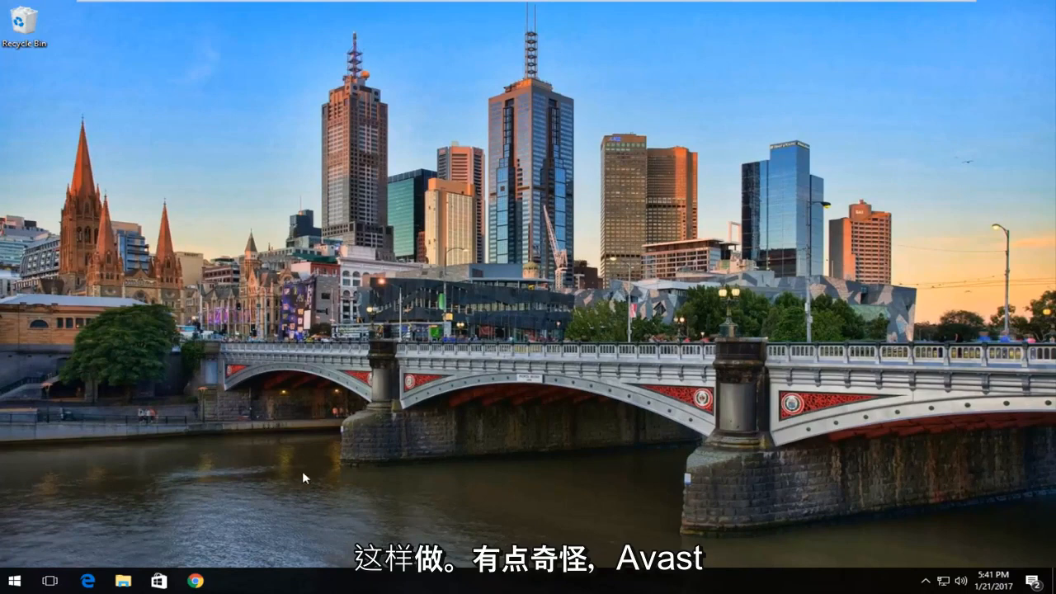
{"action": "left_click", "coordinate": [925, 580]}
{"action": "left_click", "coordinate": [797, 502]}
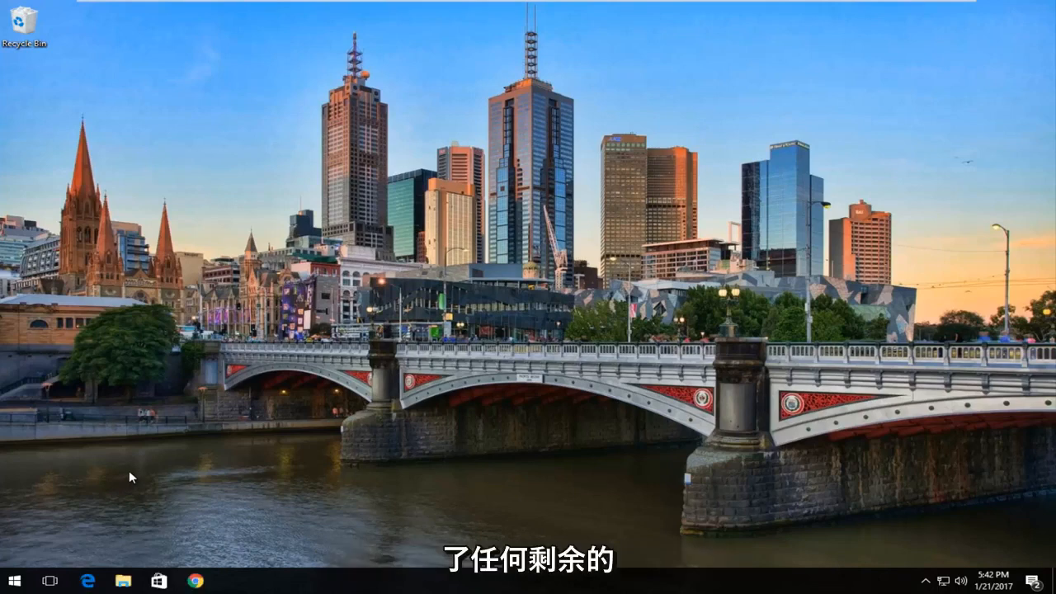
- Search for "disk cleanup" and open the Disk Cleanup desktop app
{"action": "left_click", "coordinate": [17, 582]}
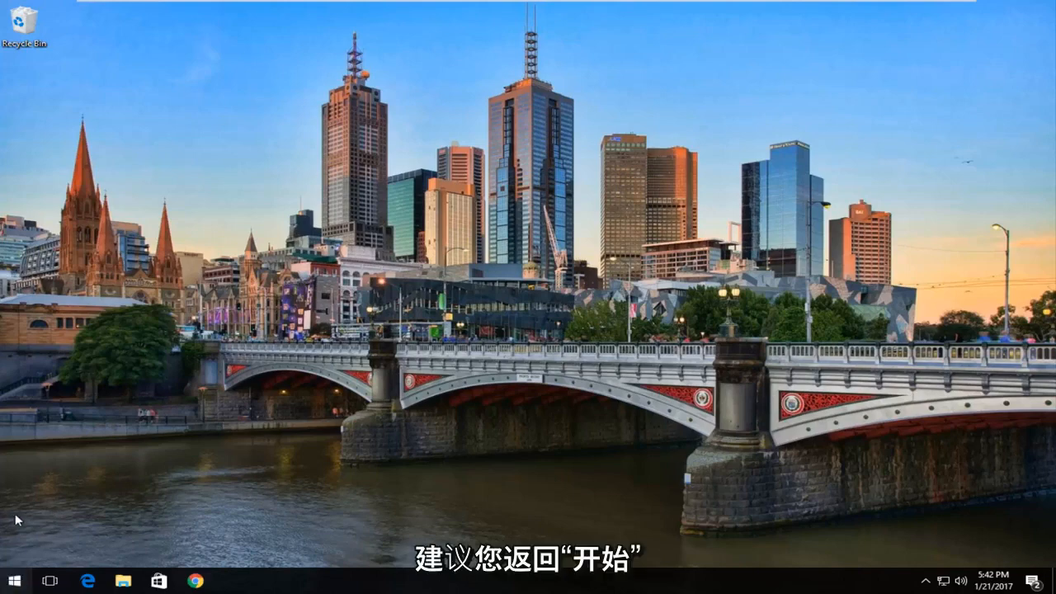
{"action": "type", "text": "diskc le"}
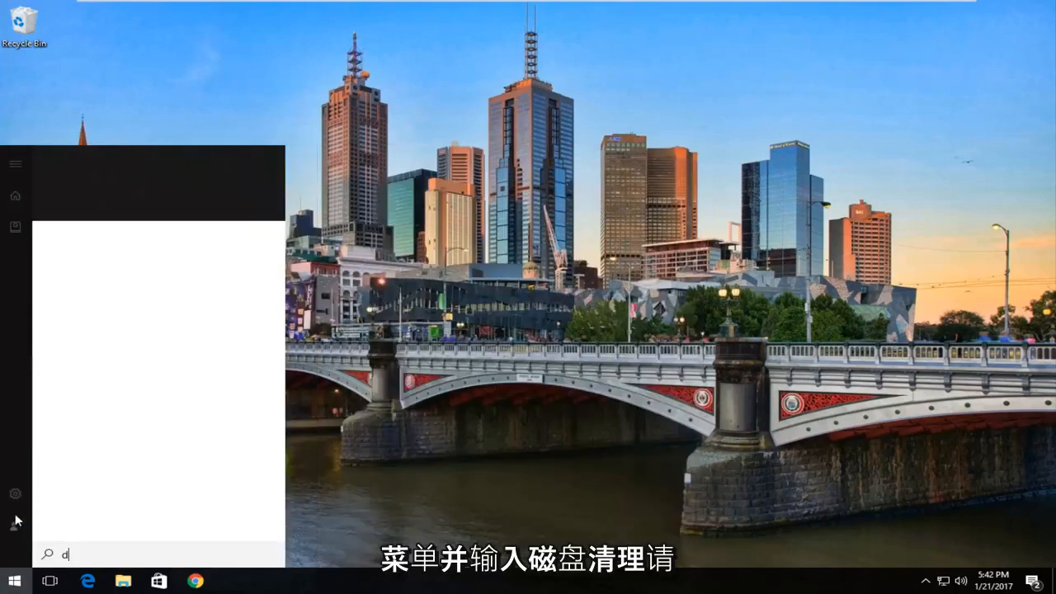
{"action": "key", "text": "BackSpace"}
{"action": "key", "text": "BackSpace"}
{"action": "key", "text": "BackSpace"}
{"action": "key", "text": "BackSpace"}
{"action": "type", "text": "c"}
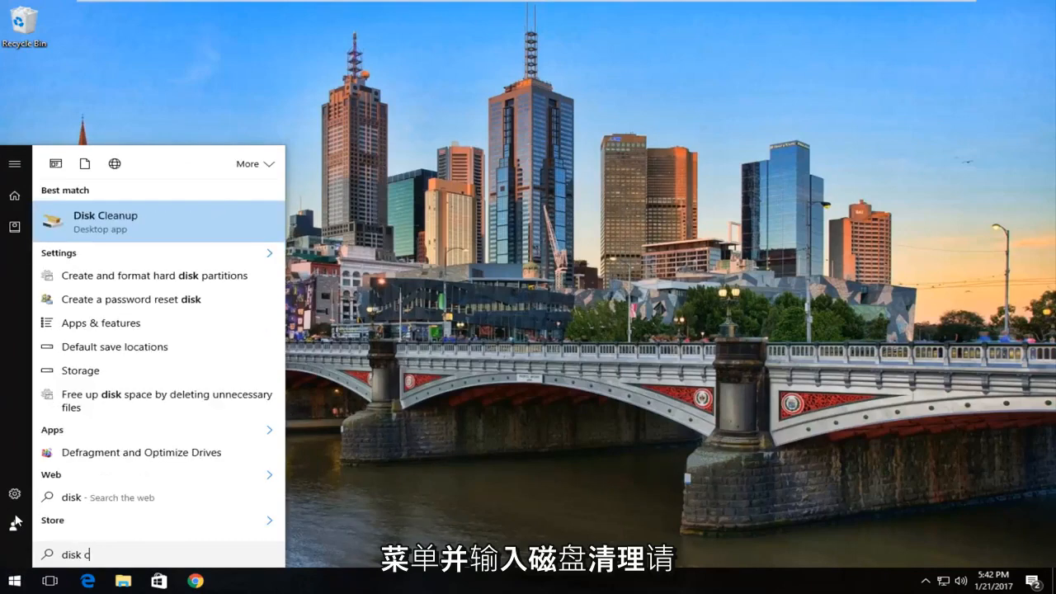
{"action": "type", "text": "leanup"}
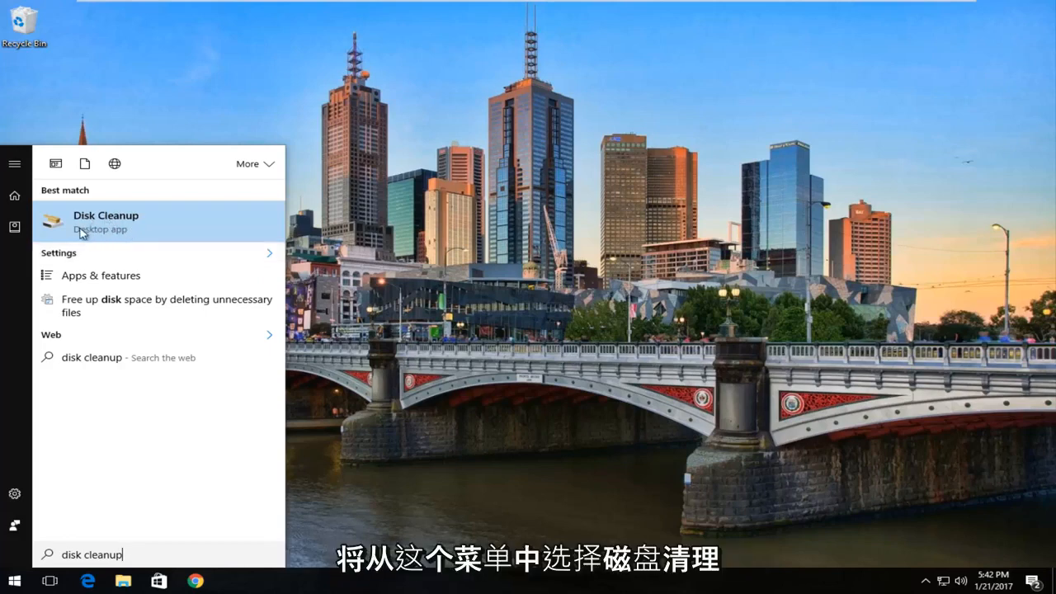
{"action": "left_click", "coordinate": [155, 228]}
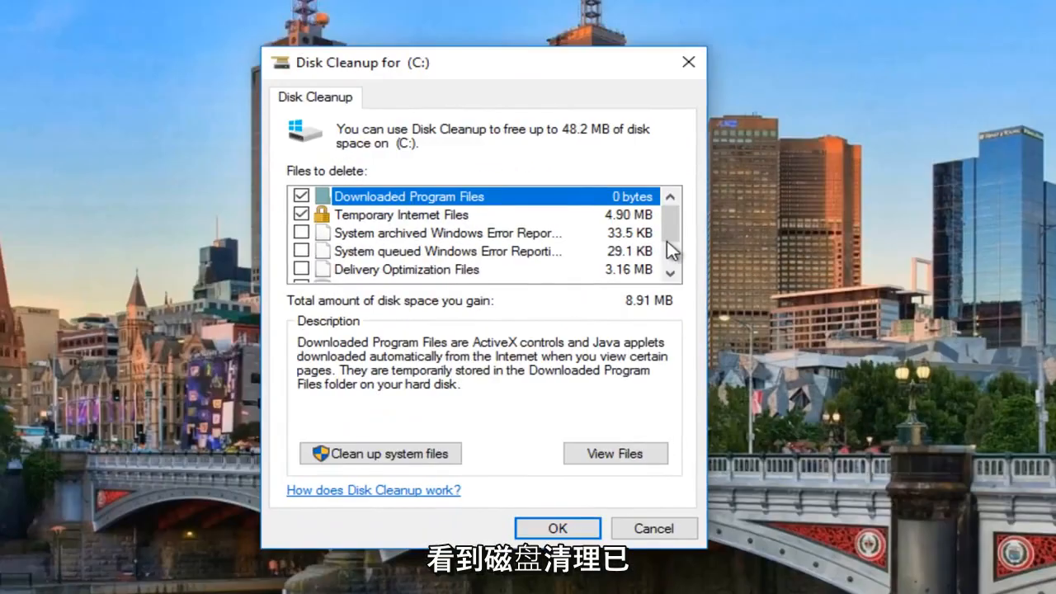
- Review the file categories offered for deletion on drive C: and rescan with system files included
{"action": "left_click", "coordinate": [400, 220]}
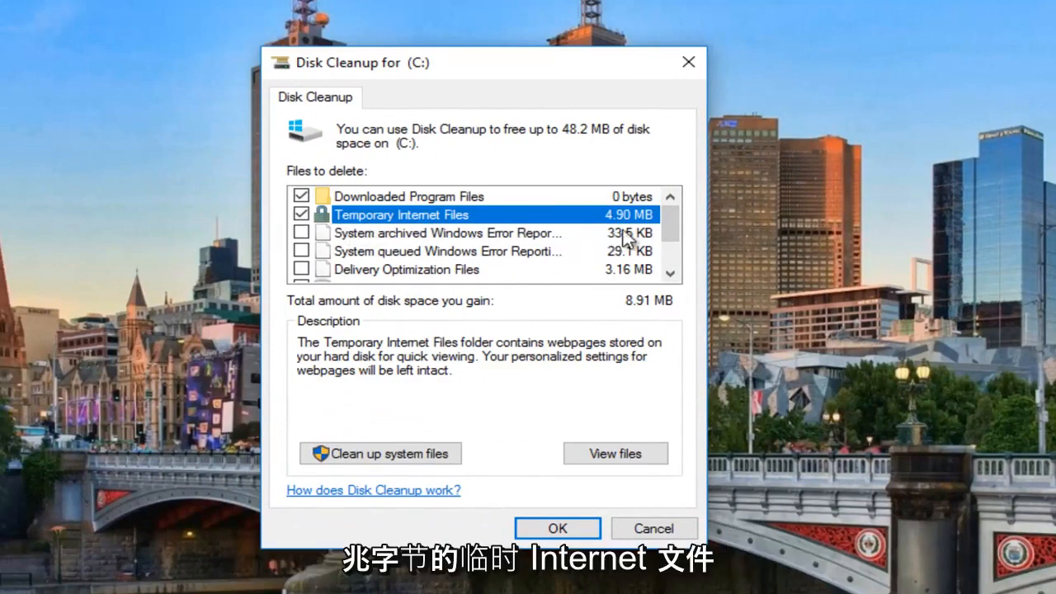
{"action": "left_click", "coordinate": [659, 234]}
{"action": "left_click_drag", "start_coordinate": [667, 237], "coordinate": [664, 208]}
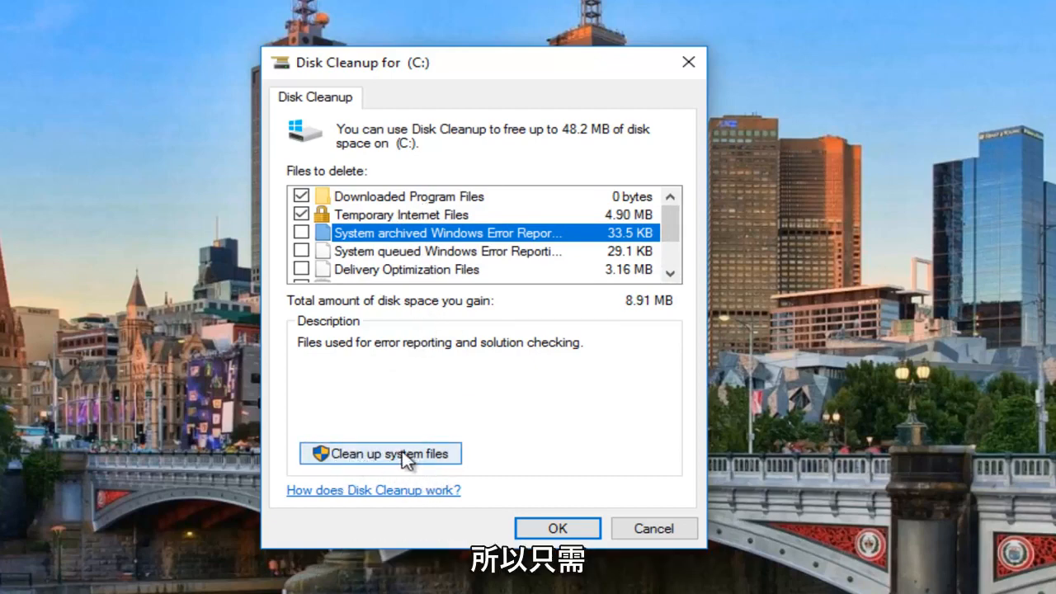
{"action": "mouse_move", "coordinate": [673, 236]}
{"action": "left_mouse_down"}
{"action": "mouse_move", "coordinate": [681, 250]}
{"action": "mouse_move", "coordinate": [681, 223]}
{"action": "left_mouse_up"}
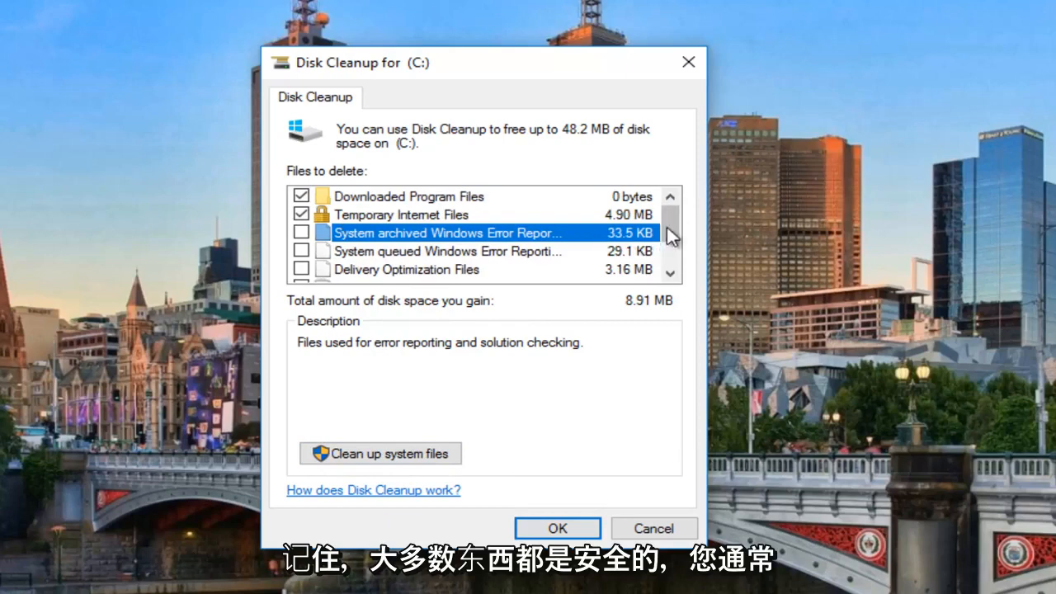
{"action": "left_click_drag", "start_coordinate": [669, 233], "coordinate": [655, 277]}
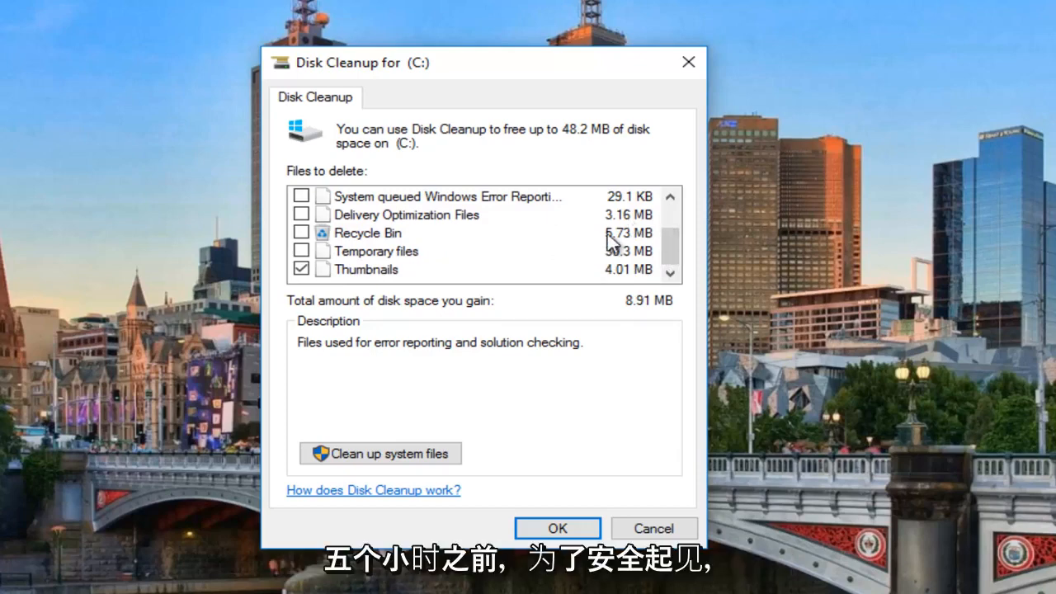
{"action": "left_click", "coordinate": [358, 456]}
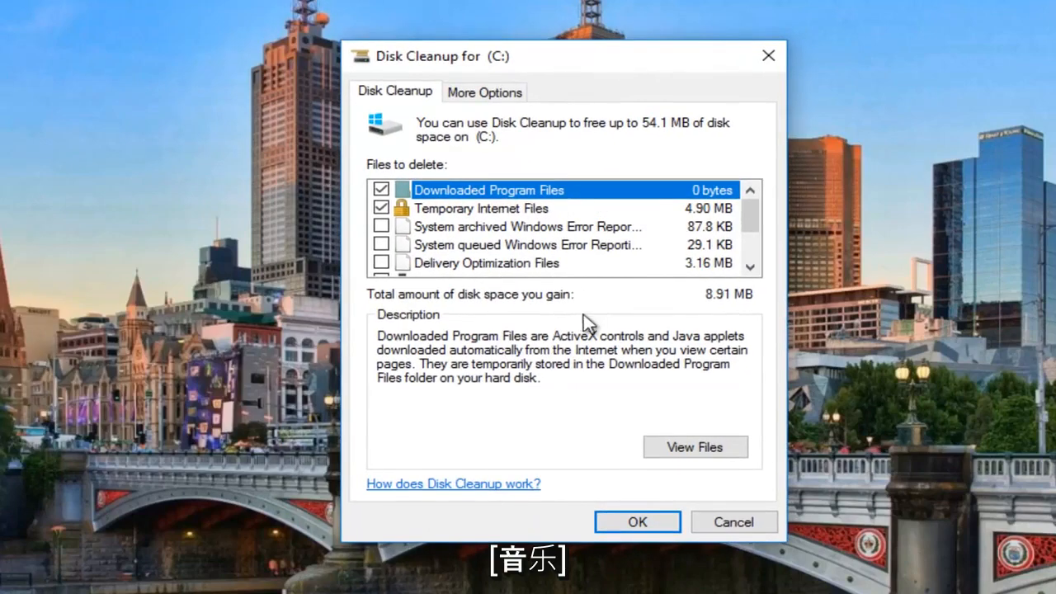
- Run the cleanup of drive C: with the default file categories and confirm the permanent deletion
{"action": "left_click_drag", "start_coordinate": [750, 226], "coordinate": [748, 198]}
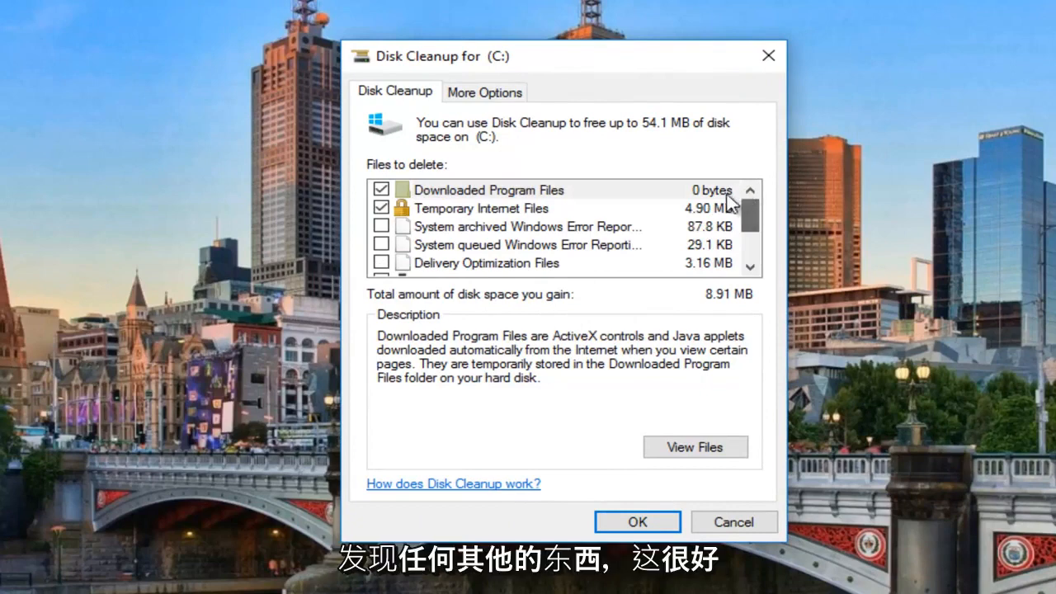
{"action": "left_click", "coordinate": [635, 525]}
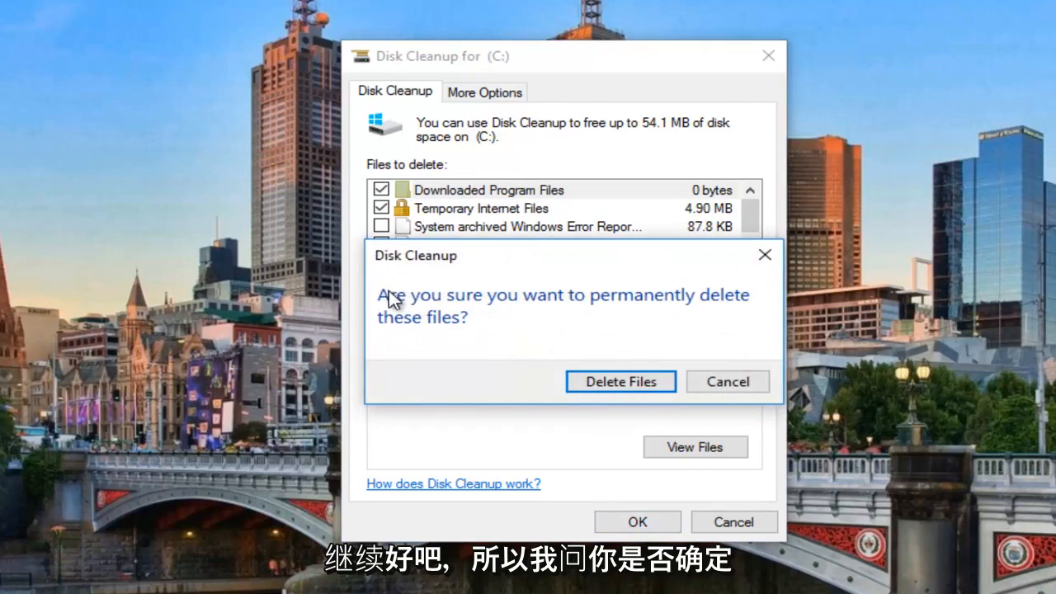
{"action": "left_click", "coordinate": [623, 384]}
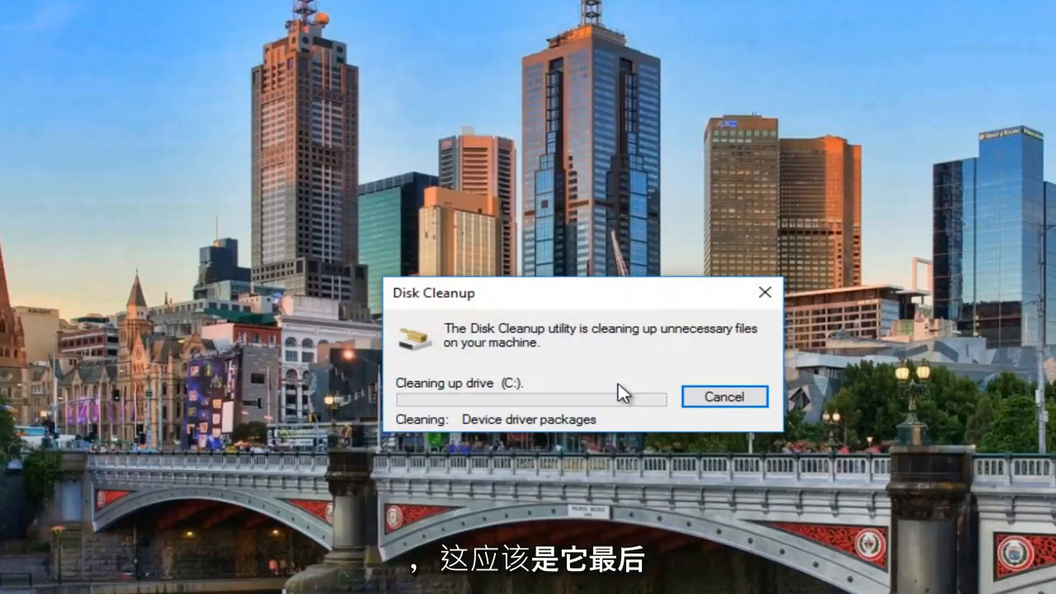